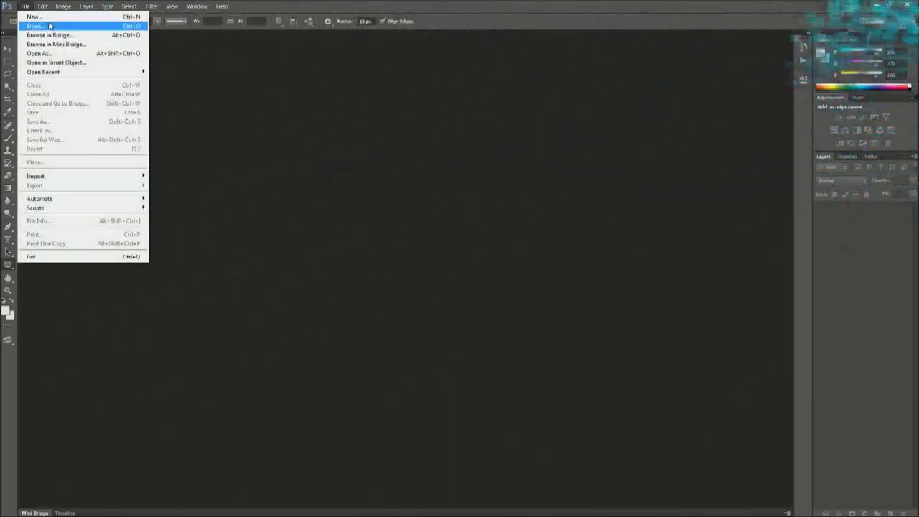
# Create a new square document and fill its background with a vertical light-grey gradient that is lighter at the upper edge.
pyautogui.click(34, 16)
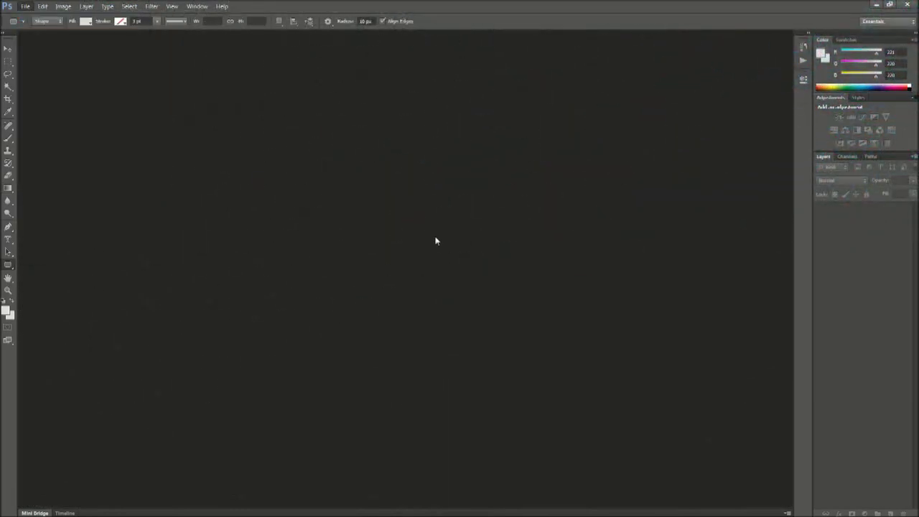
pyautogui.click(557, 137)
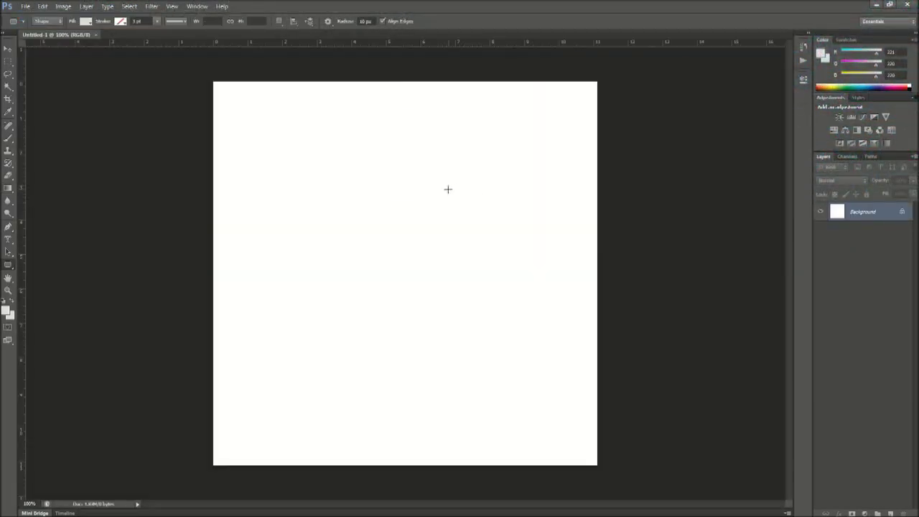
pyautogui.press('g')
pyautogui.moveTo(415, 454); pyautogui.dragTo(423, 93)
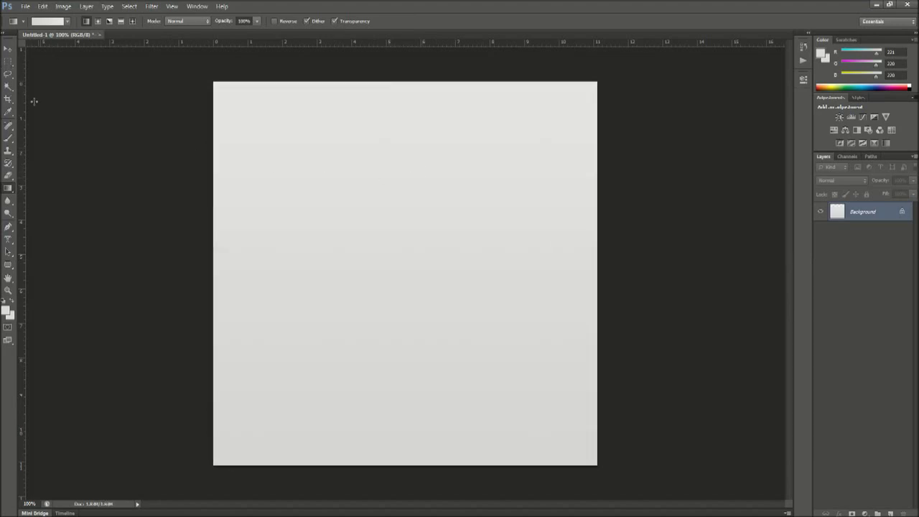
# Add guides crossing at the canvas centre and draw a rounded square of about 666 px centred on them.
pyautogui.moveTo(390, 45); pyautogui.dragTo(397, 274)
pyautogui.moveTo(27, 276); pyautogui.dragTo(406, 308)
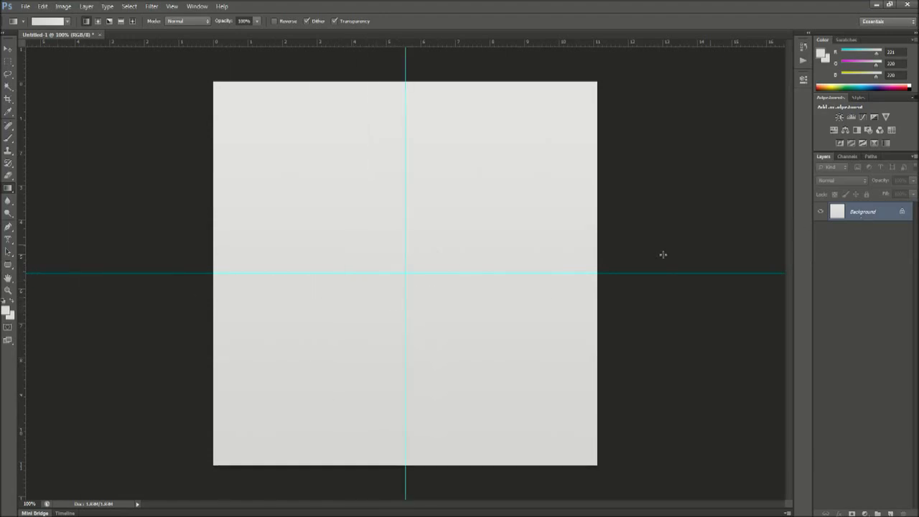
pyautogui.click(7, 264)
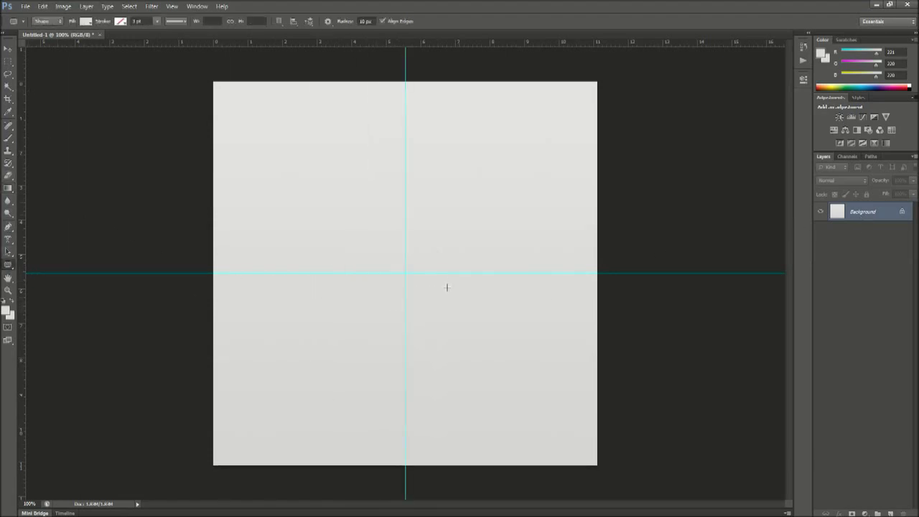
pyautogui.moveTo(408, 271); pyautogui.dragTo(565, 90)
# Fill the rounded square with dark grey and duplicate its layer.
pyautogui.click(85, 21)
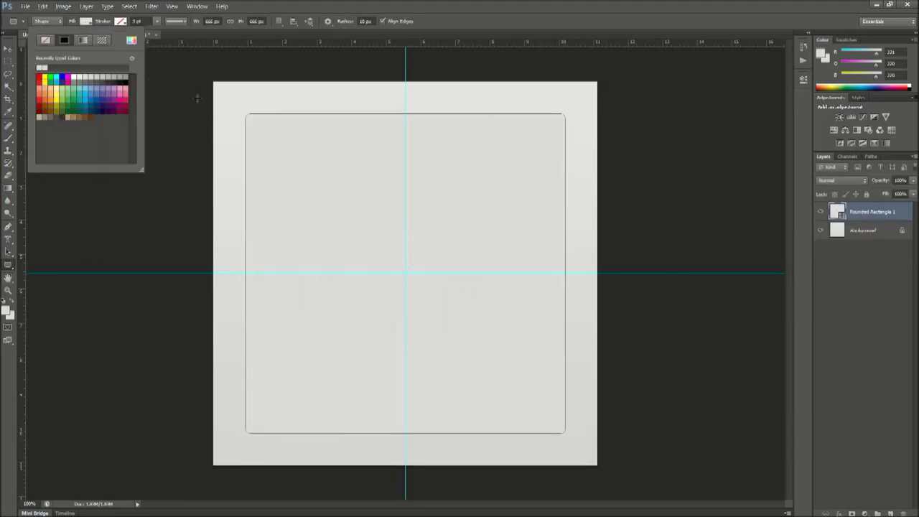
pyautogui.click(112, 77)
pyautogui.rightClick(858, 222)
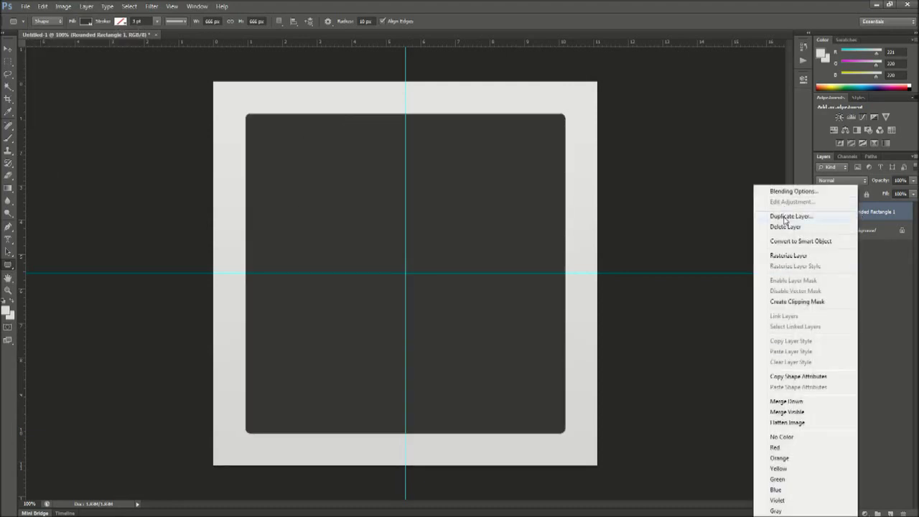
pyautogui.click(786, 215)
pyautogui.click(543, 157)
# Subtract a smaller centred rounded square from the copied shape and fill the remaining frame with a lighter grey.
pyautogui.click(279, 21)
pyautogui.click(310, 52)
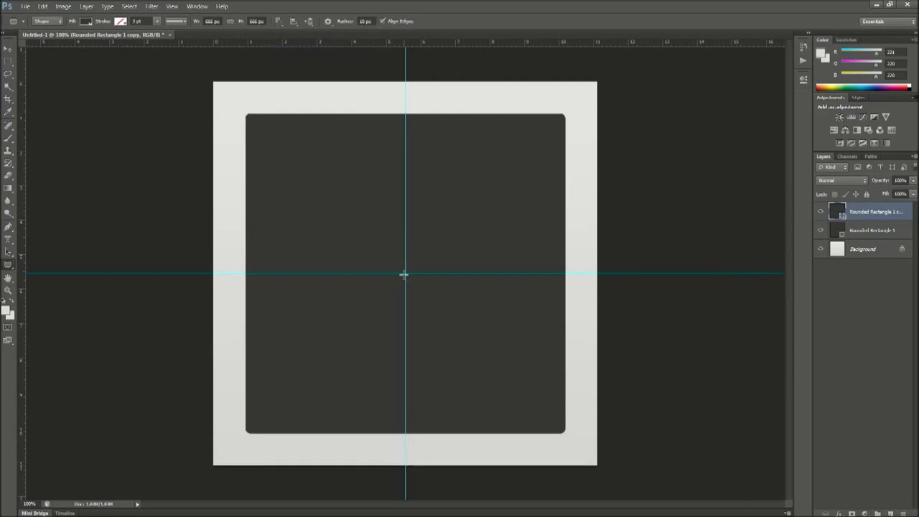
pyautogui.moveTo(408, 271); pyautogui.dragTo(546, 91)
pyautogui.click(86, 22)
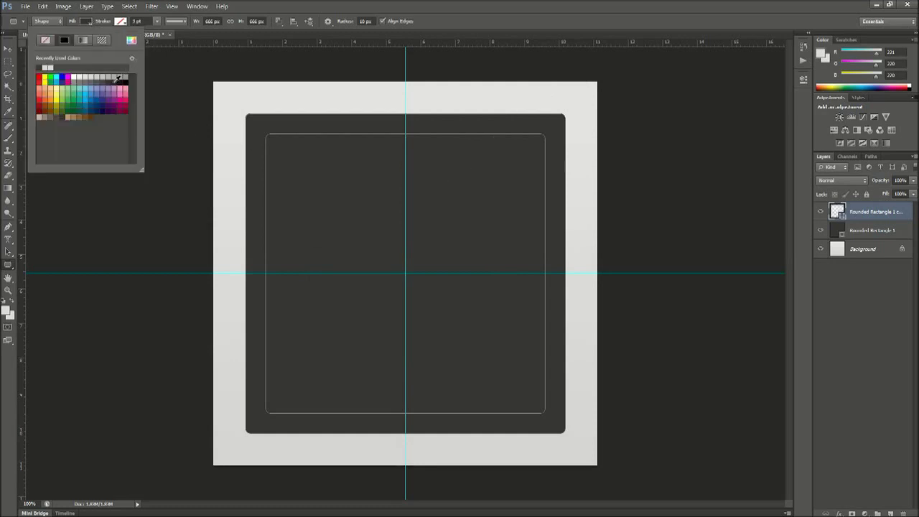
pyautogui.click(97, 81)
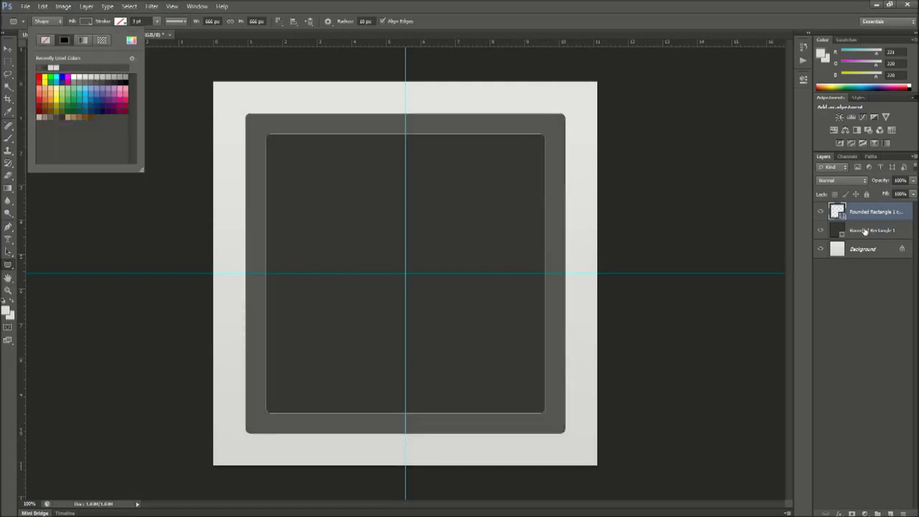
# Draw a separate rounded square of about 506 px on a new layer, centred inside the frame.
pyautogui.click(279, 20)
pyautogui.click(301, 36)
pyautogui.moveTo(407, 274); pyautogui.dragTo(528, 152)
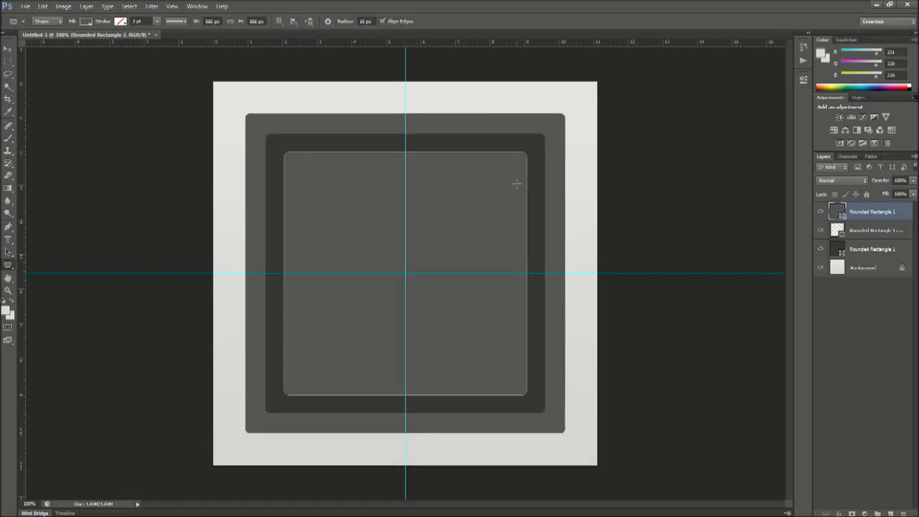
# Enable Inner Shadow, Drop Shadow and Gradient Overlay in the layer style of the frame layer, Rounded Rectangle 1 copy.
pyautogui.rightClick(861, 233)
pyautogui.click(805, 192)
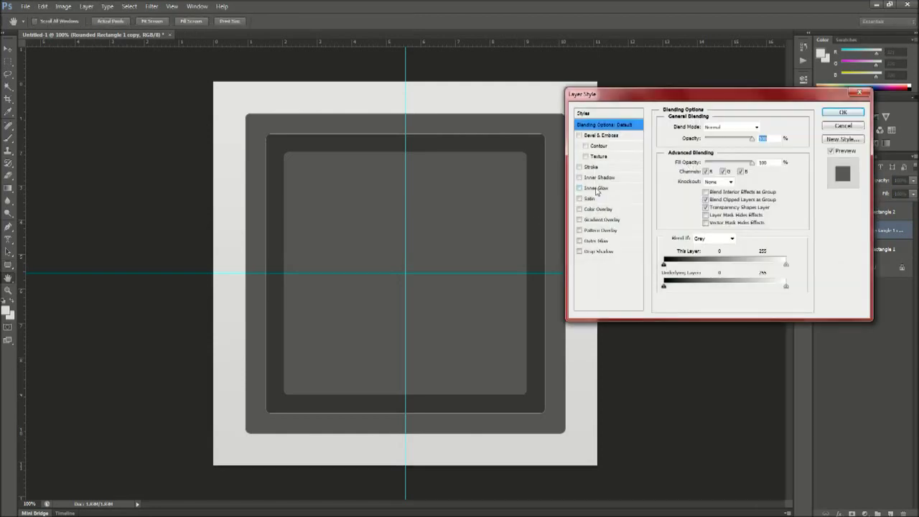
pyautogui.click(580, 177)
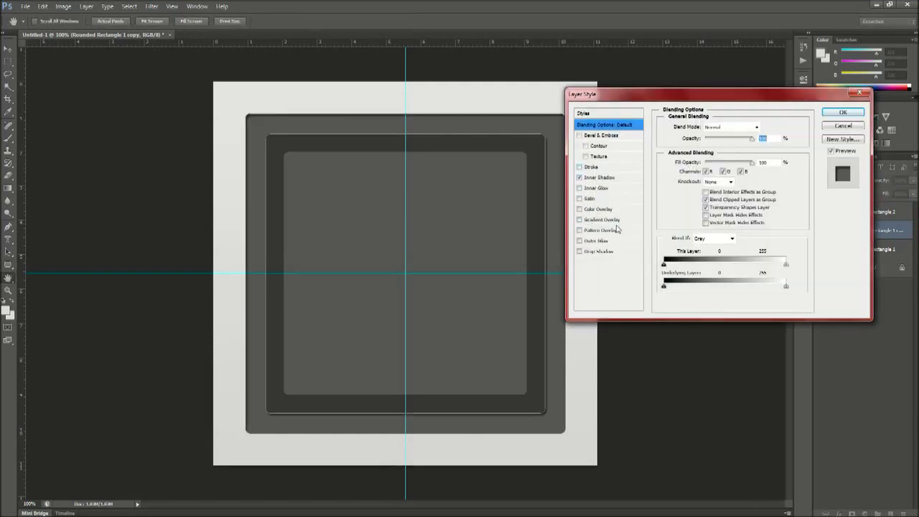
pyautogui.click(580, 252)
pyautogui.click(581, 219)
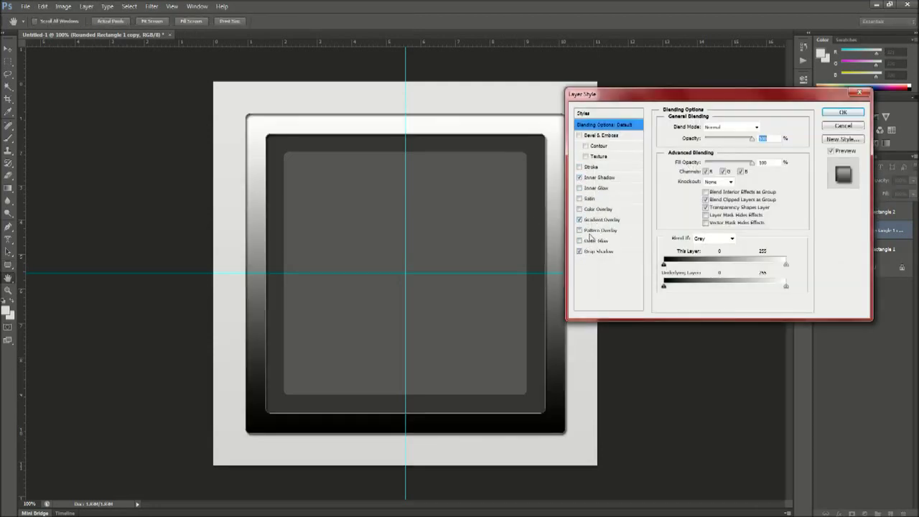
# Set the frame's inner shadow to white with Normal blend mode and 100% opacity.
pyautogui.click(610, 177)
pyautogui.moveTo(738, 143); pyautogui.dragTo(747, 140)
pyautogui.click(765, 127)
pyautogui.click(347, 152)
pyautogui.click(546, 127)
pyautogui.click(722, 127)
pyautogui.click(719, 136)
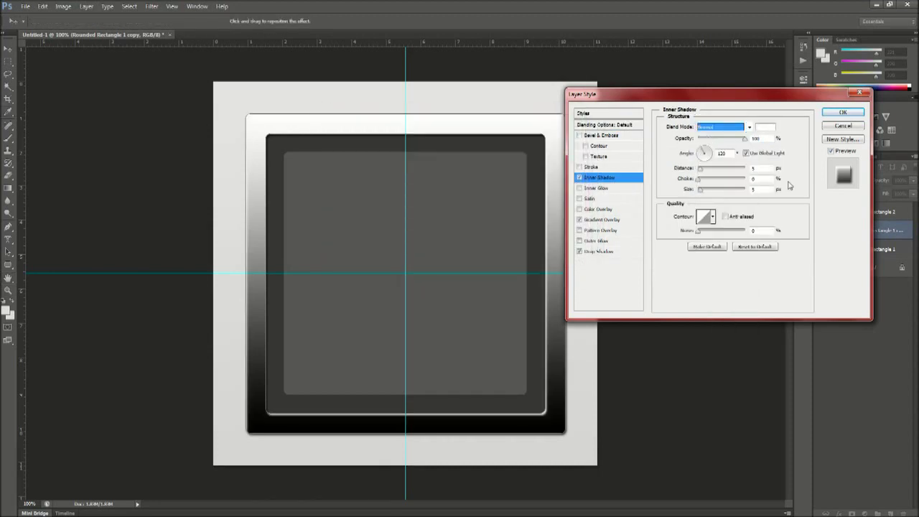
# Set the frame's gradient overlay to run from grey (RGB 175, 174, 174) to light grey (RGB 223, 223, 223).
pyautogui.click(599, 219)
pyautogui.click(724, 149)
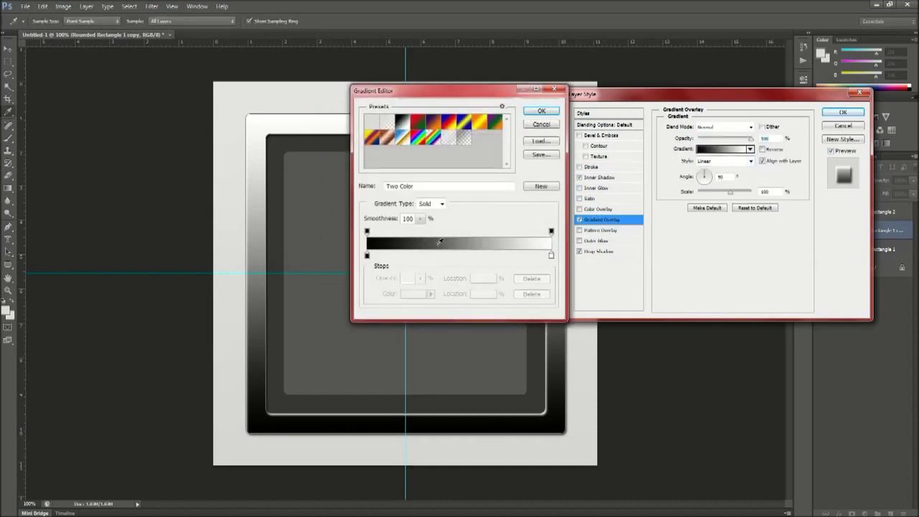
pyautogui.doubleClick(367, 256)
pyautogui.moveTo(333, 188); pyautogui.dragTo(331, 172)
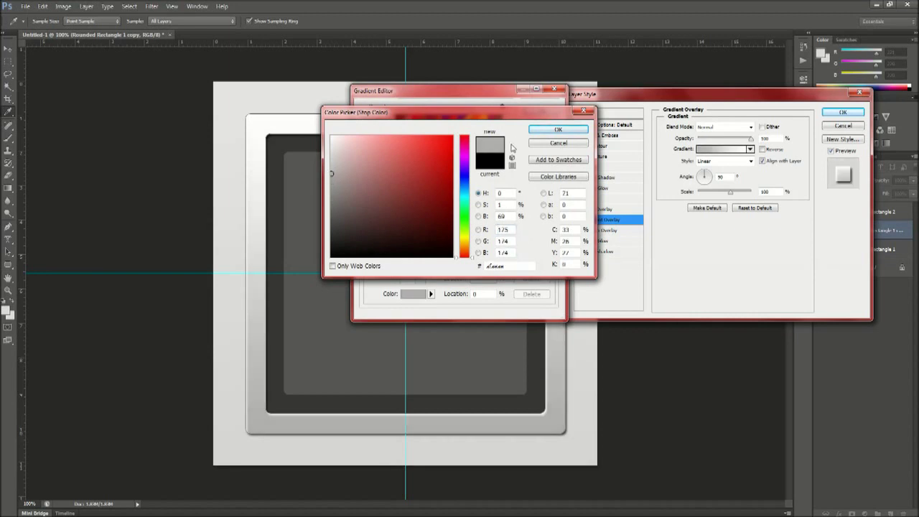
pyautogui.click(559, 130)
pyautogui.doubleClick(554, 260)
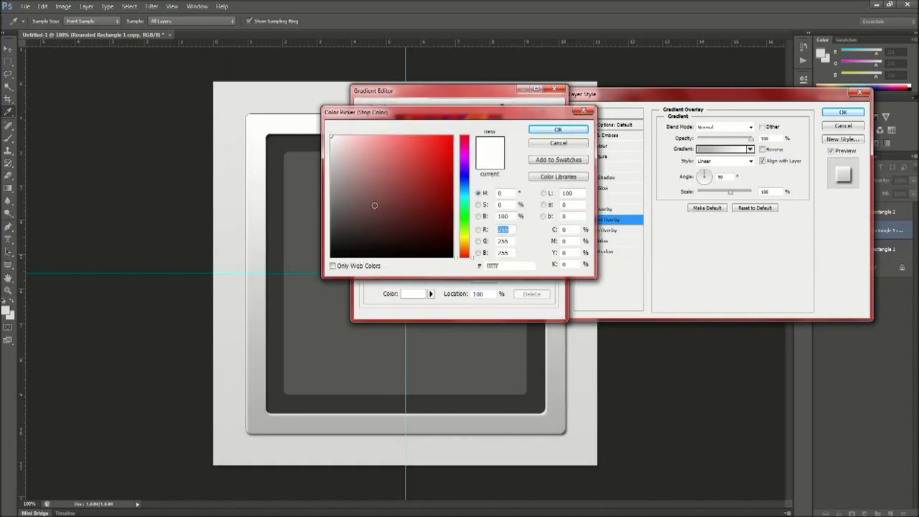
pyautogui.click(331, 150)
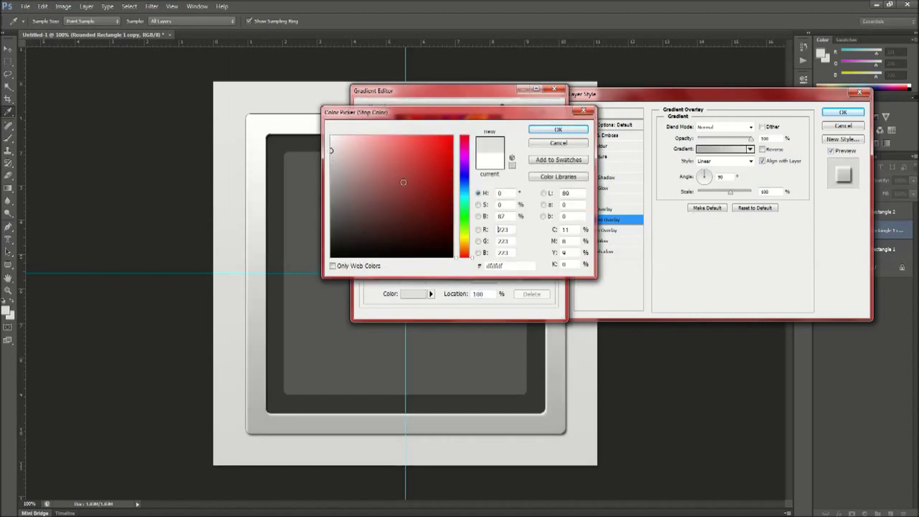
pyautogui.click(559, 130)
pyautogui.click(544, 112)
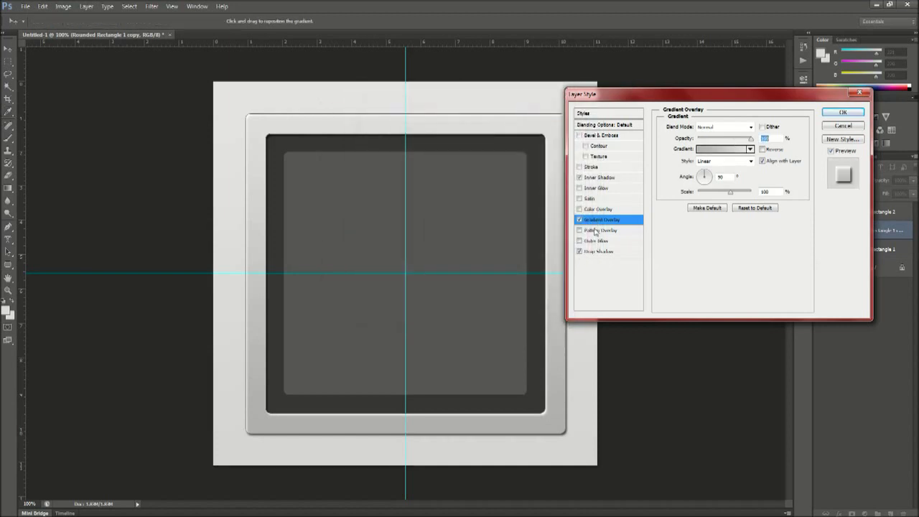
# Set the frame's drop shadow to 10 px distance and 25 px size, and apply the layer style.
pyautogui.click(590, 252)
pyautogui.write('10')
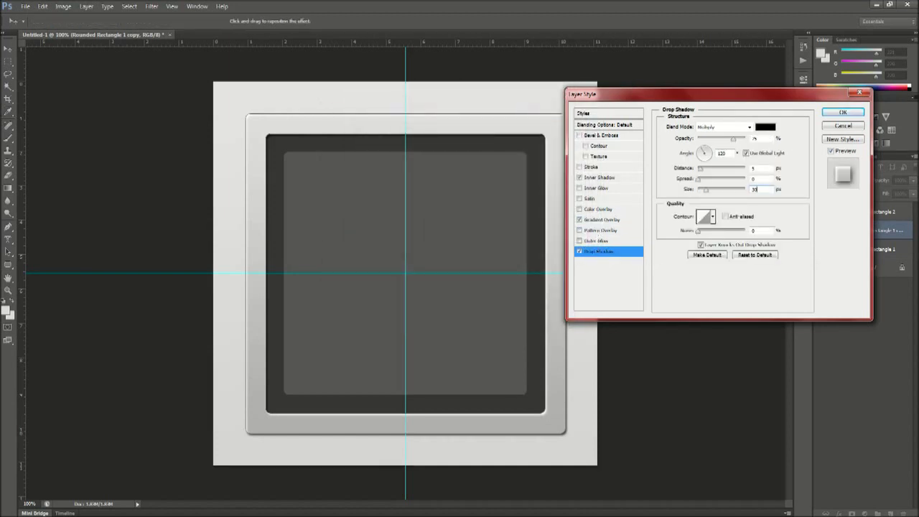
pyautogui.write('10')
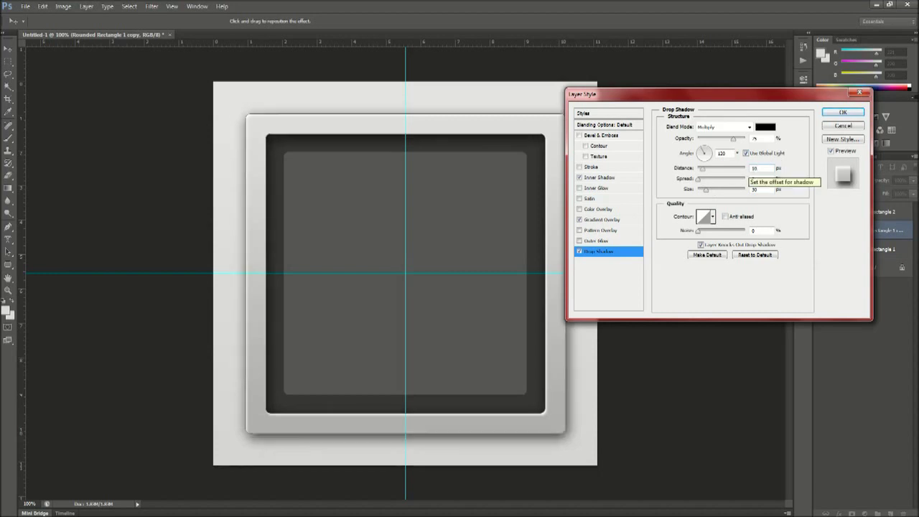
pyautogui.write('25')
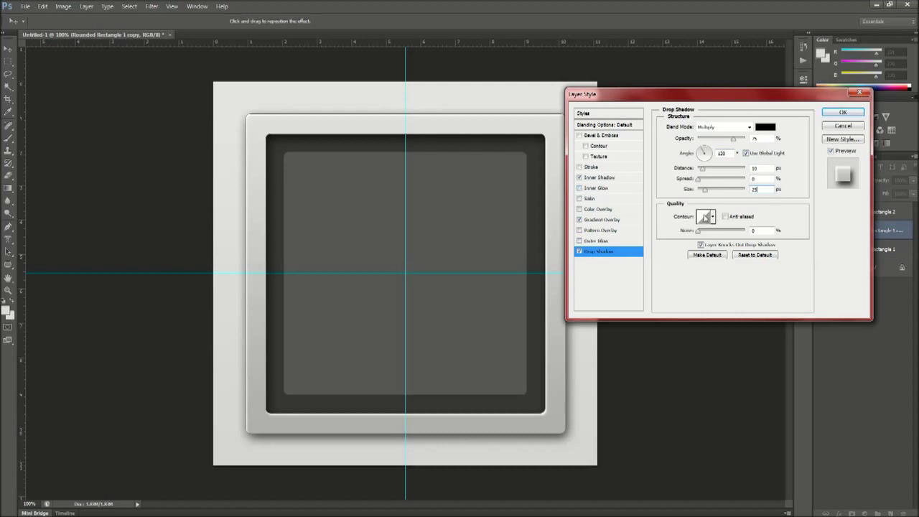
pyautogui.click(580, 136)
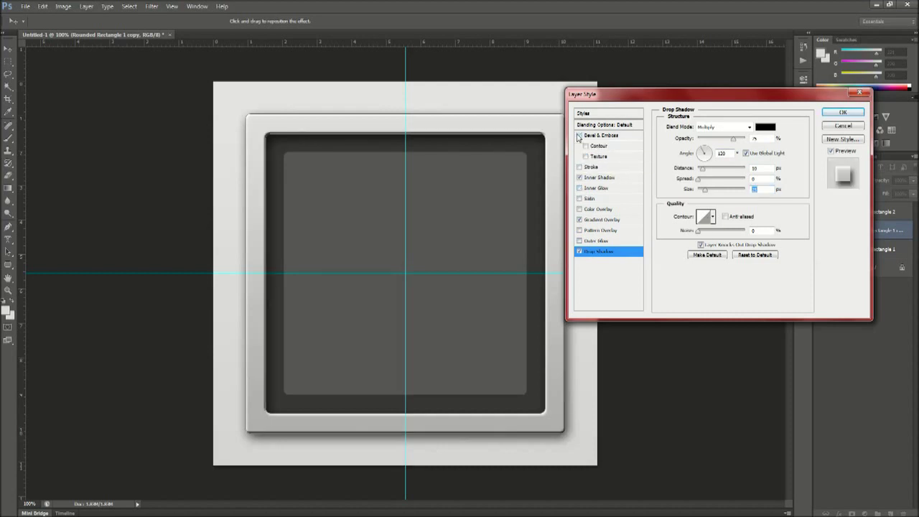
pyautogui.click(843, 112)
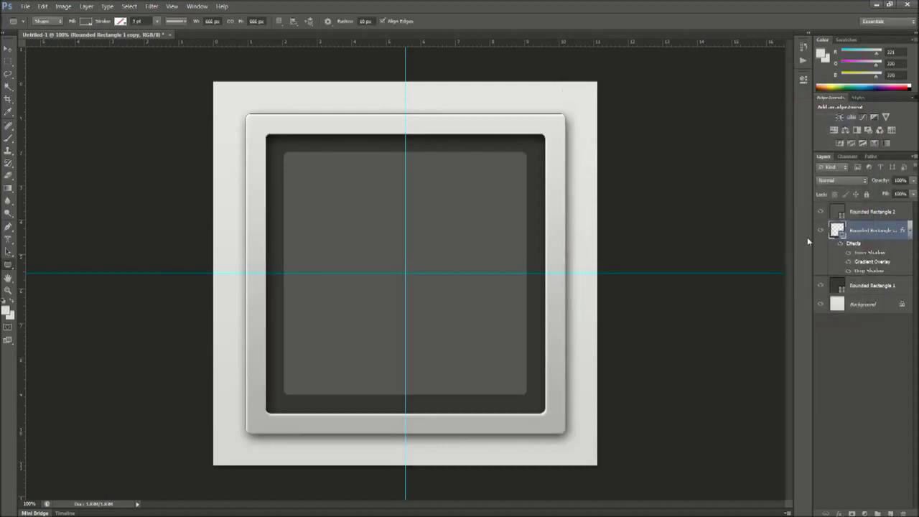
# Copy the frame's layer style onto the inner square, Rounded Rectangle 2.
pyautogui.rightClick(872, 230)
pyautogui.click(806, 340)
pyautogui.rightClick(865, 214)
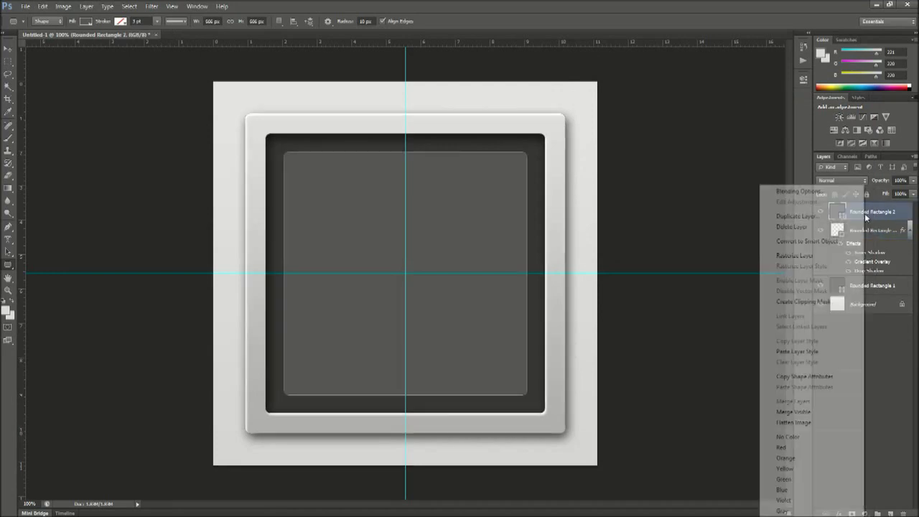
pyautogui.click(797, 351)
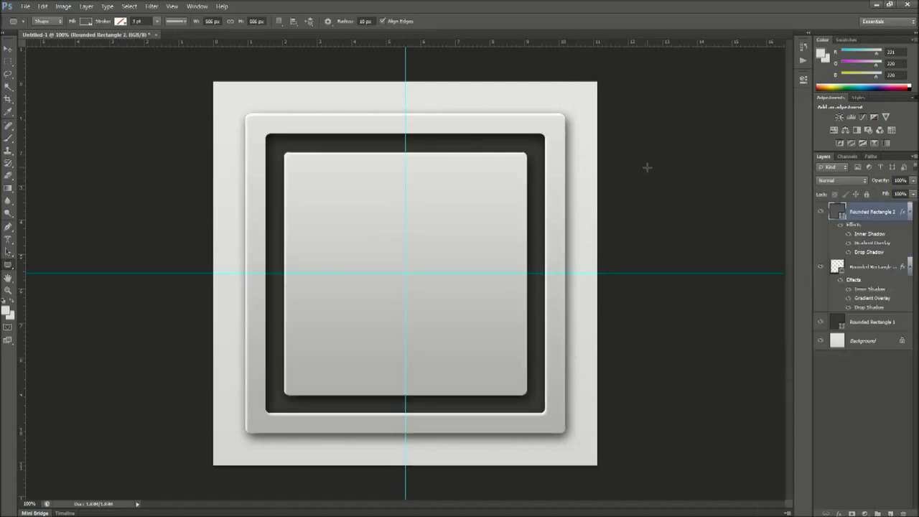
# Create a type mask reading "MC" at 300 pt and position it over the upper half of the inner square.
pyautogui.press('t')
pyautogui.click(231, 178)
pyautogui.click(179, 21)
pyautogui.write('300')
pyautogui.press('Return')
pyautogui.write('MC')
pyautogui.moveTo(327, 154); pyautogui.dragTo(391, 266)
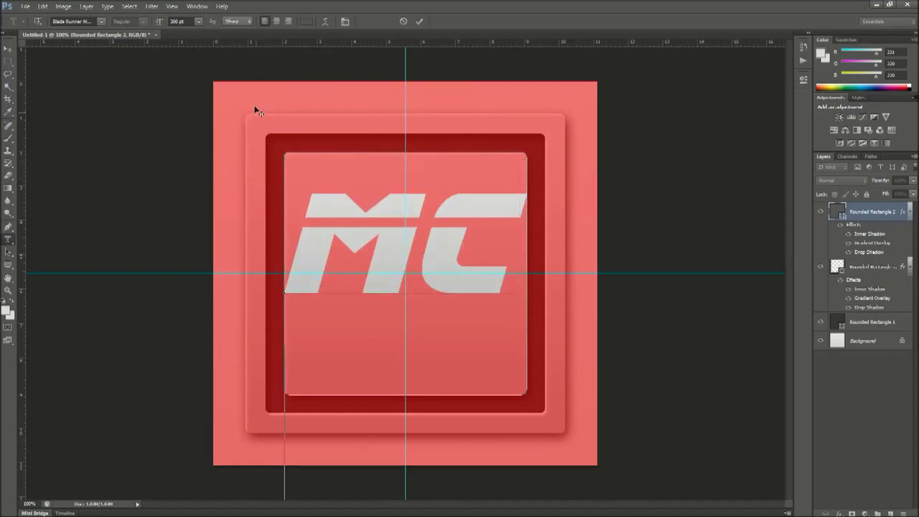
# Add a second line reading "ONESOURCE" at 72 pt below MC.
pyautogui.click(199, 21)
pyautogui.click(190, 185)
pyautogui.press('Return')
pyautogui.write('ONESOURCE')
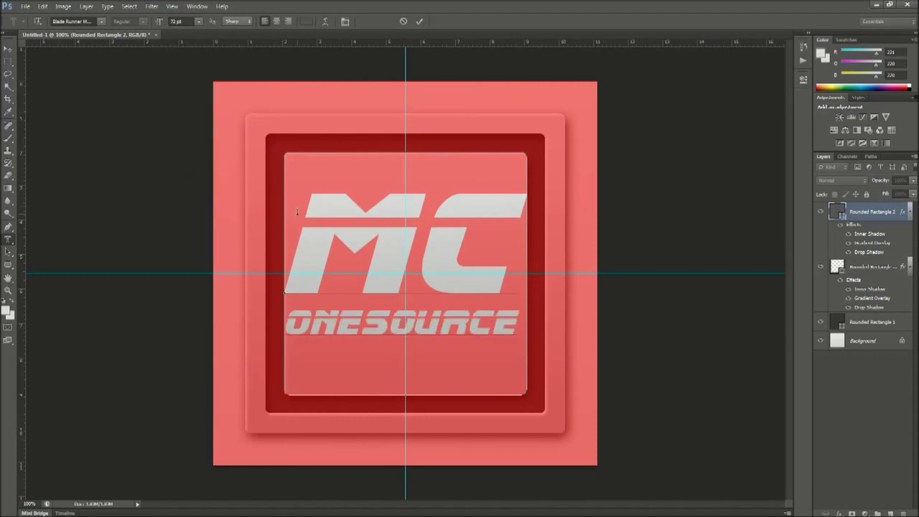
# Move the text mask slightly down and set the MC line's size to 306 pt.
pyautogui.click(399, 252)
pyautogui.moveTo(391, 267); pyautogui.dragTo(393, 278)
pyautogui.hotkey('ctrl', 'a')
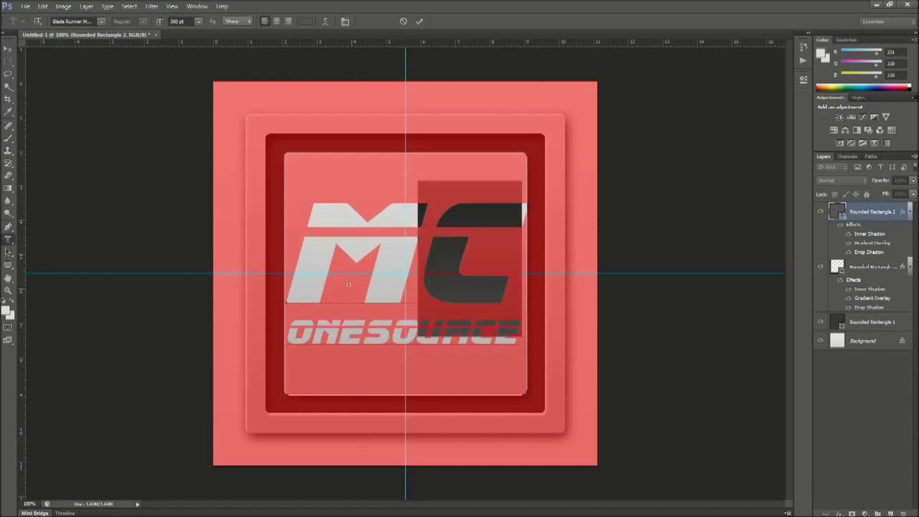
pyautogui.moveTo(159, 21); pyautogui.dragTo(161, 21)
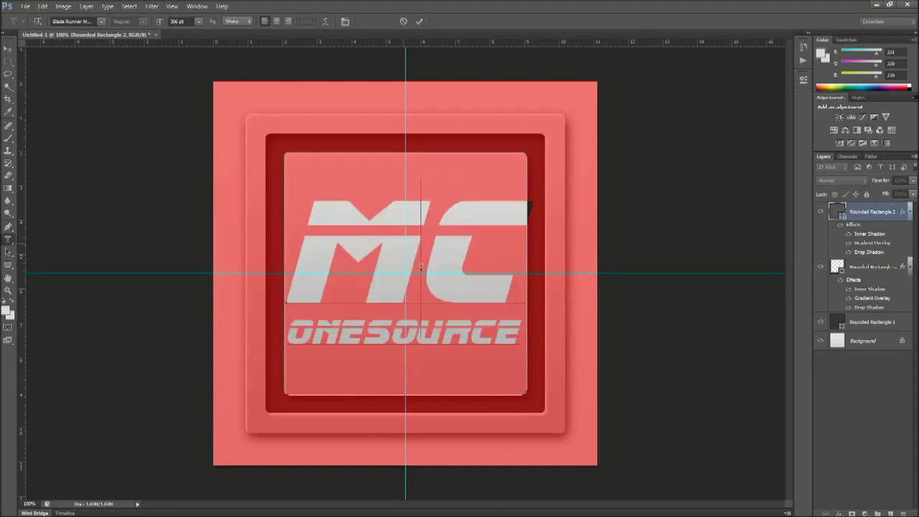
# Enlarge the MC line a little more and shift the text mask so MC is centred across the inner square.
pyautogui.moveTo(421, 263); pyautogui.dragTo(425, 270)
pyautogui.moveTo(496, 268); pyautogui.dragTo(346, 268)
pyautogui.moveTo(159, 24); pyautogui.dragTo(164, 24)
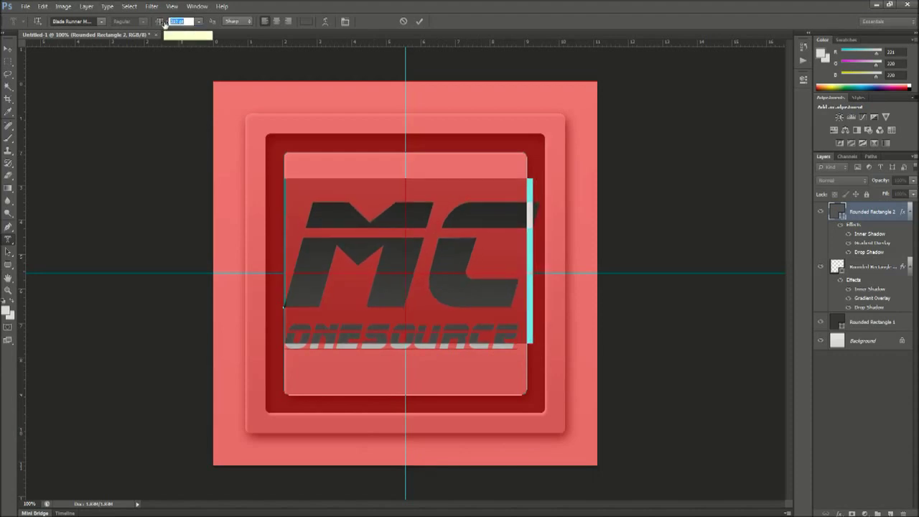
pyautogui.click(438, 273)
pyautogui.moveTo(437, 274); pyautogui.dragTo(429, 274)
# Indent the ONESOURCE line slightly and cut the lettering out of the inner square with an inverted layer mask.
pyautogui.click(279, 342)
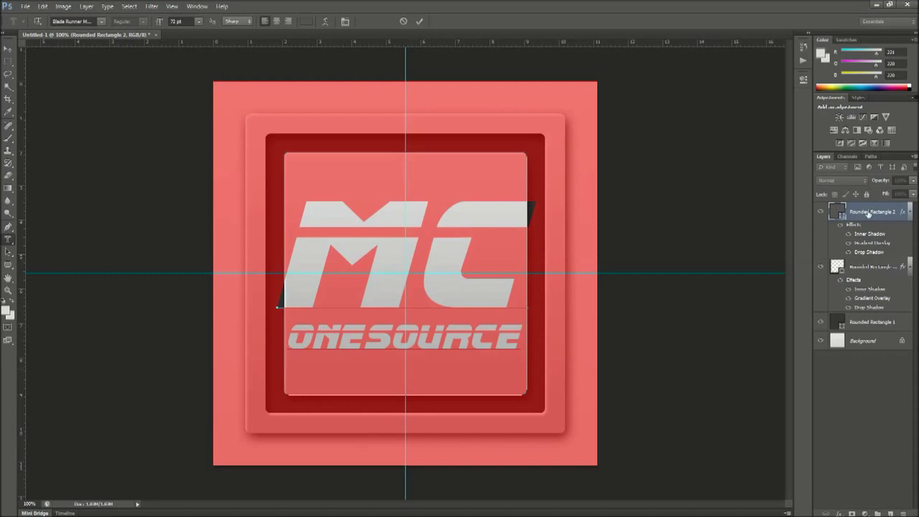
pyautogui.hotkey('ctrl', 'Return')
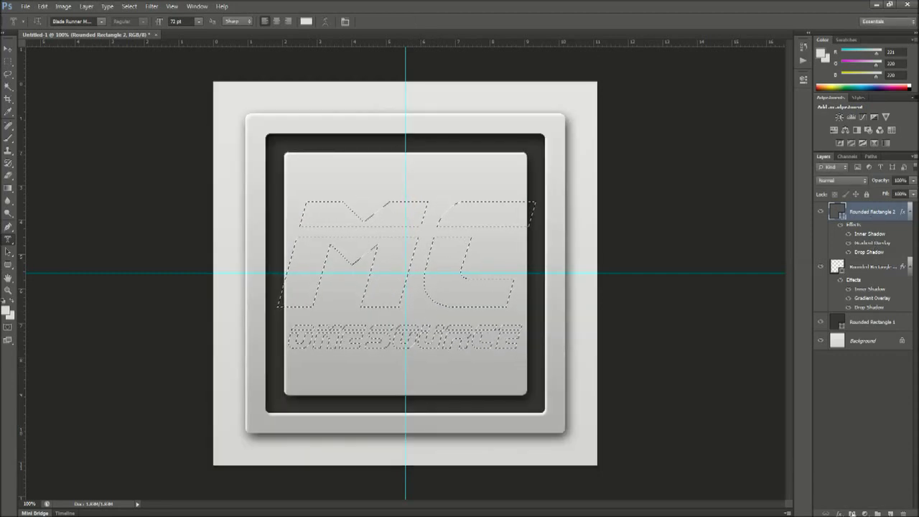
pyautogui.click(853, 512)
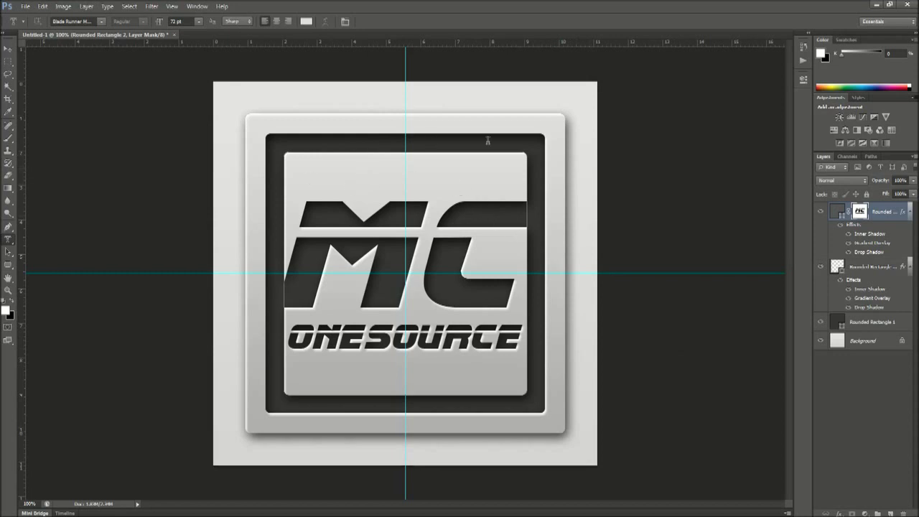
# Recolour the base rounded rectangle behind the plates to a muted dark green, #284628.
pyautogui.click(874, 324)
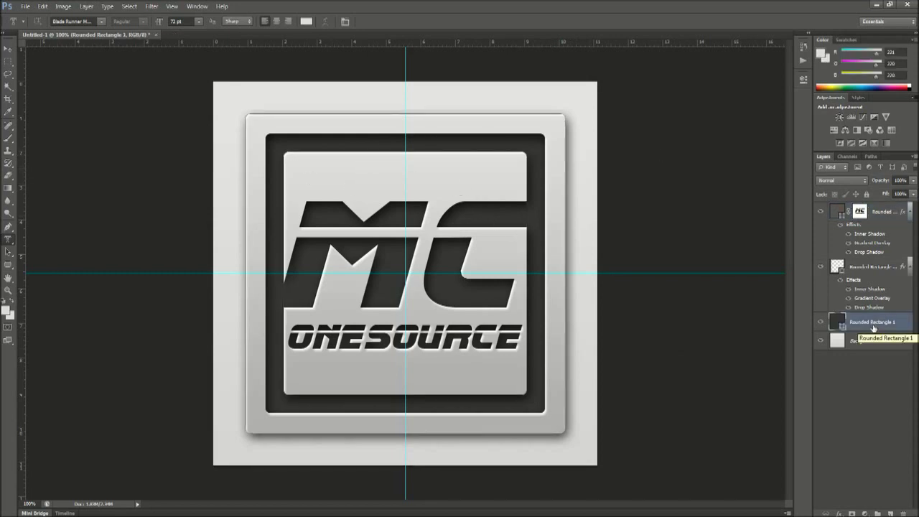
pyautogui.doubleClick(838, 323)
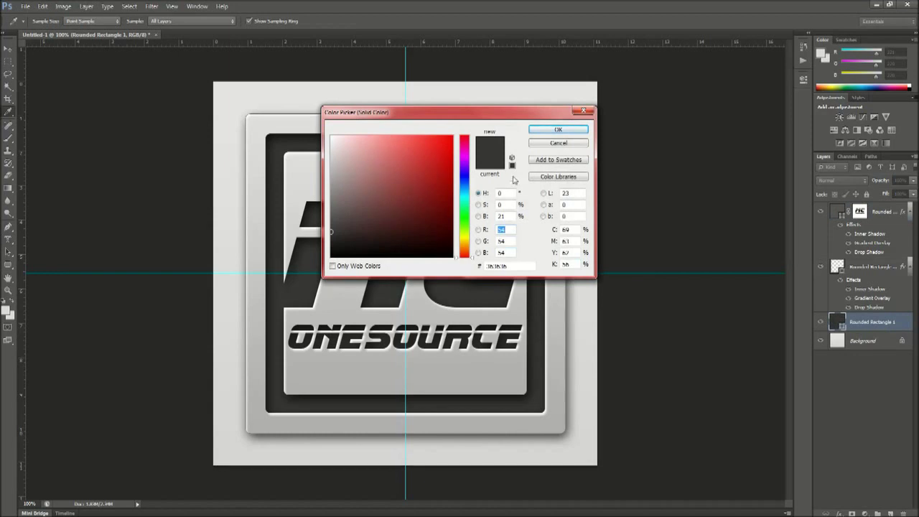
pyautogui.click(463, 213)
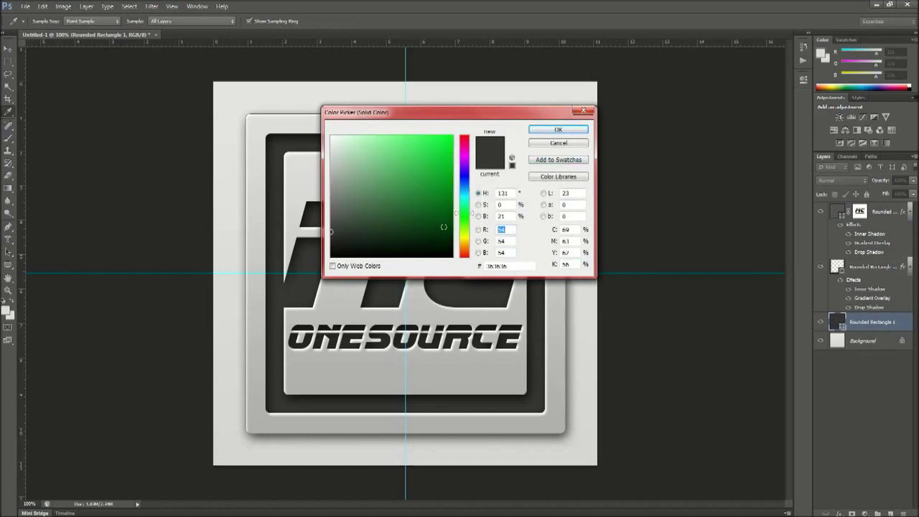
pyautogui.click(443, 229)
pyautogui.moveTo(443, 229); pyautogui.dragTo(433, 235)
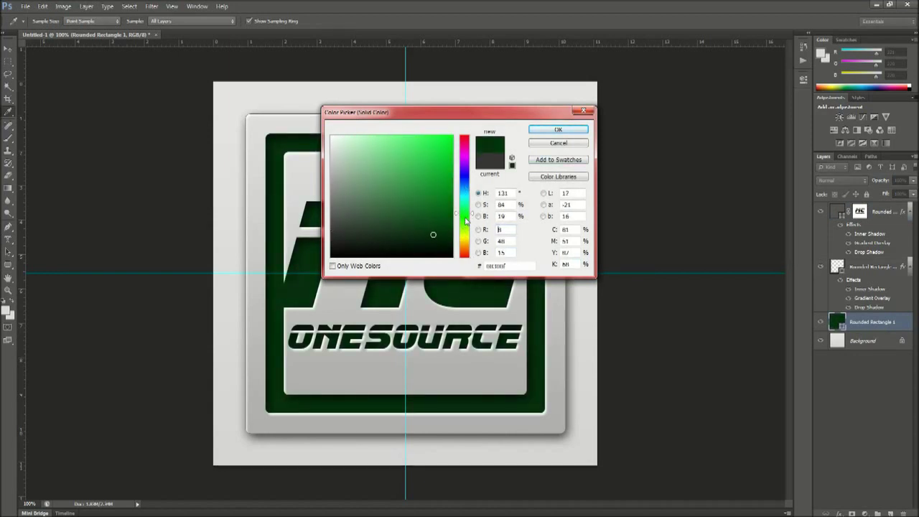
pyautogui.click(397, 227)
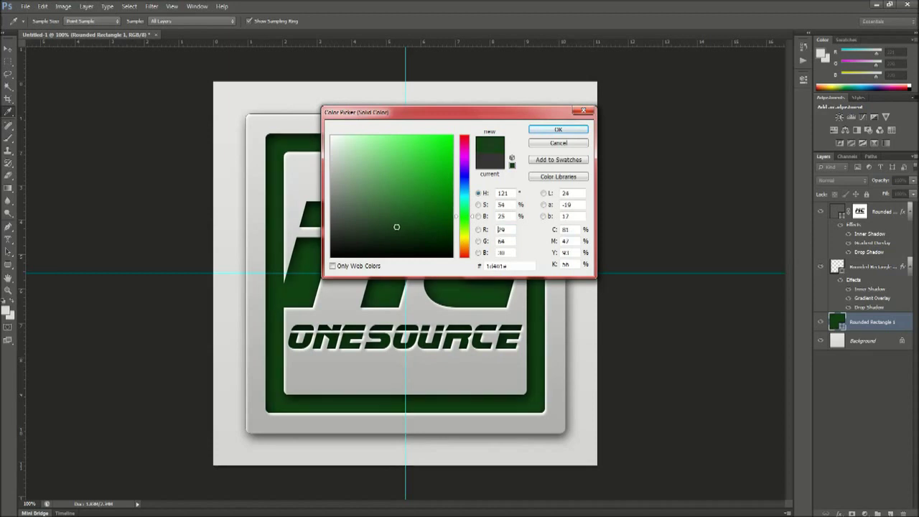
pyautogui.click(385, 235)
pyautogui.click(383, 224)
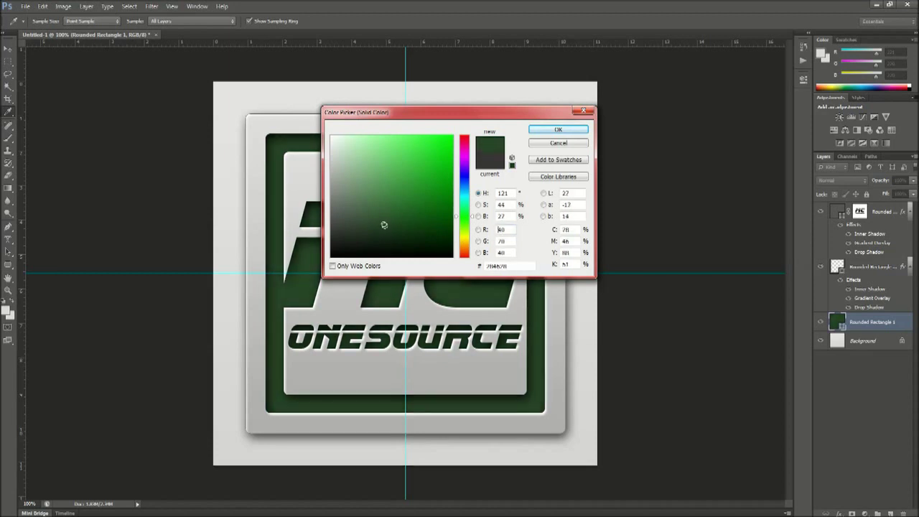
pyautogui.click(549, 131)
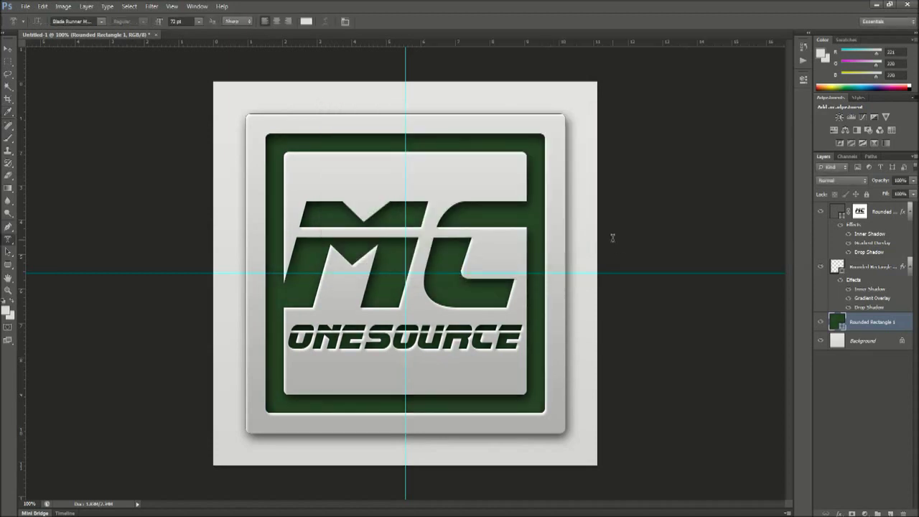
# Load the green rectangle's outline as a selection and dab a large soft light-grey highlight at its top centre on a new layer.
pyautogui.rightClick(865, 327)
pyautogui.click(893, 406)
pyautogui.keyDown('ctrl'); pyautogui.click(838, 322); pyautogui.keyUp('ctrl')
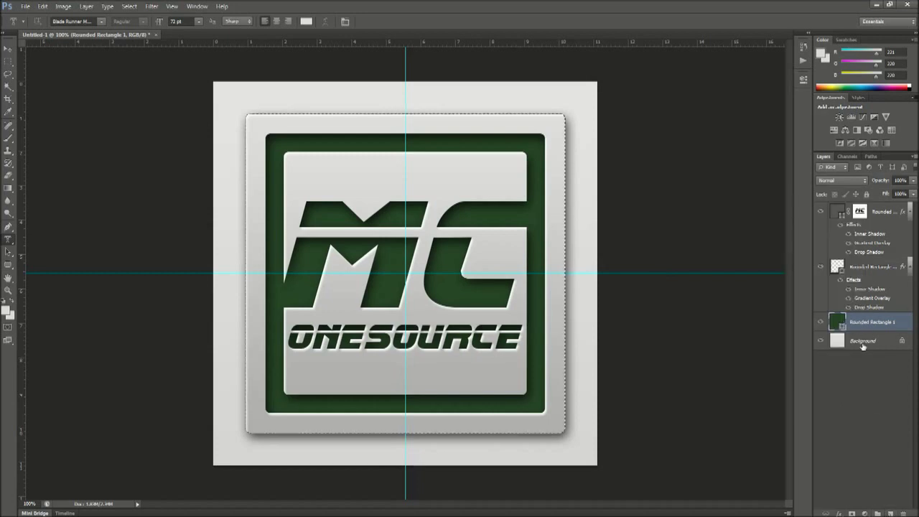
pyautogui.click(890, 513)
pyautogui.click(14, 142)
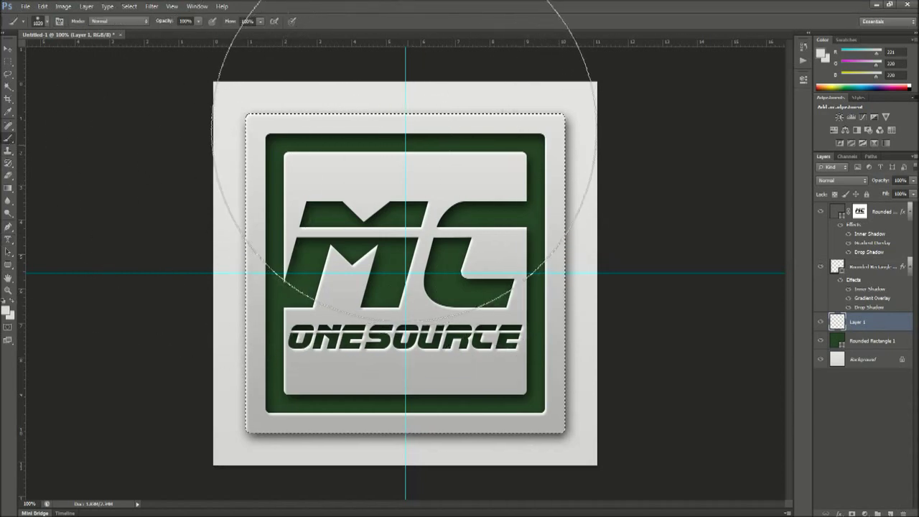
pyautogui.click(404, 126)
# Set the highlight layer's blend mode to Screen and its opacity to 33%.
pyautogui.click(862, 181)
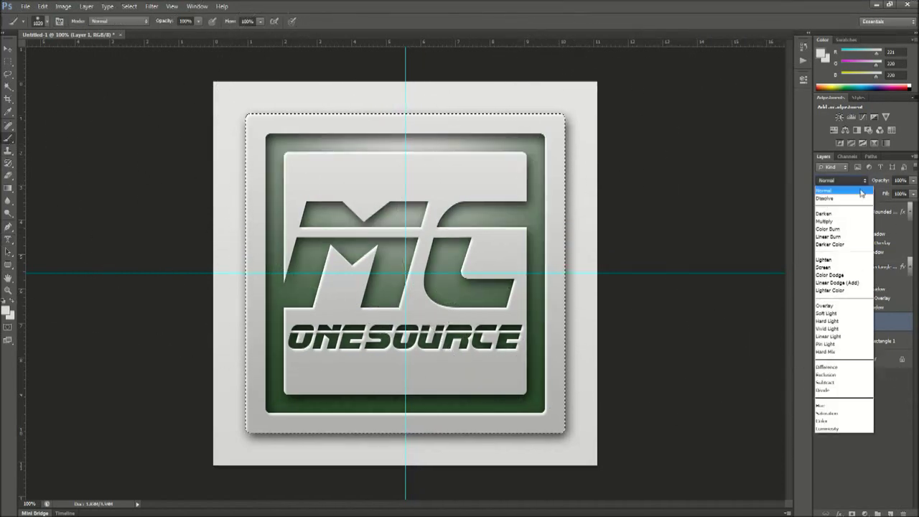
pyautogui.click(824, 267)
pyautogui.click(914, 180)
pyautogui.moveTo(909, 194); pyautogui.dragTo(882, 194)
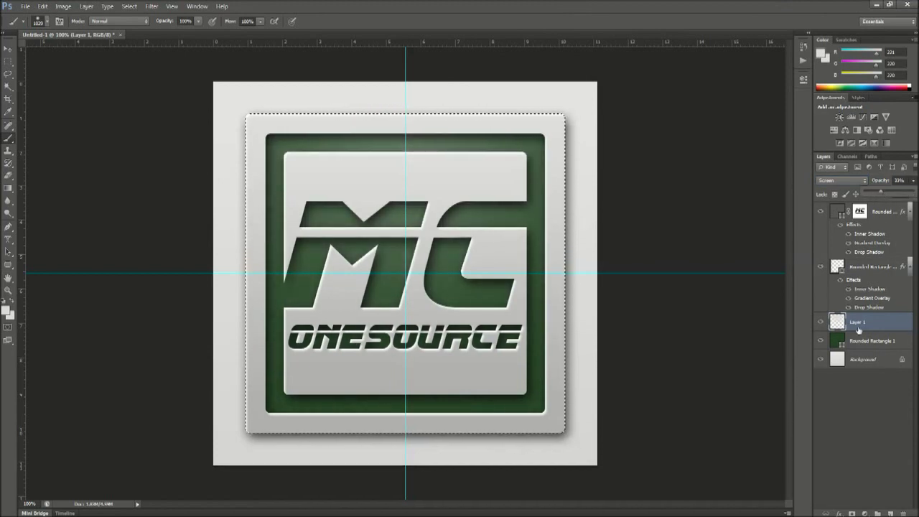
# Add a new layer above all others and fill only the upper half of the selected square with the light-grey foreground colour.
pyautogui.click(891, 514)
pyautogui.moveTo(854, 201); pyautogui.dragTo(855, 207)
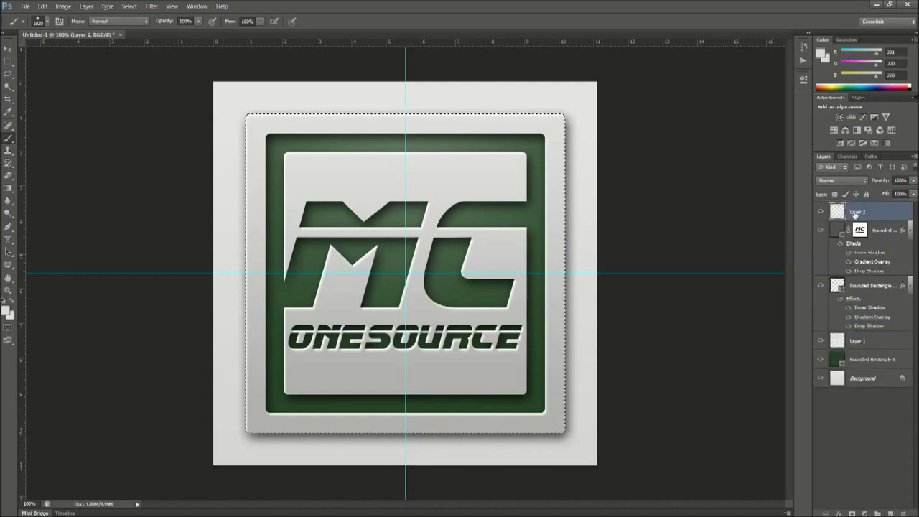
pyautogui.click(8, 62)
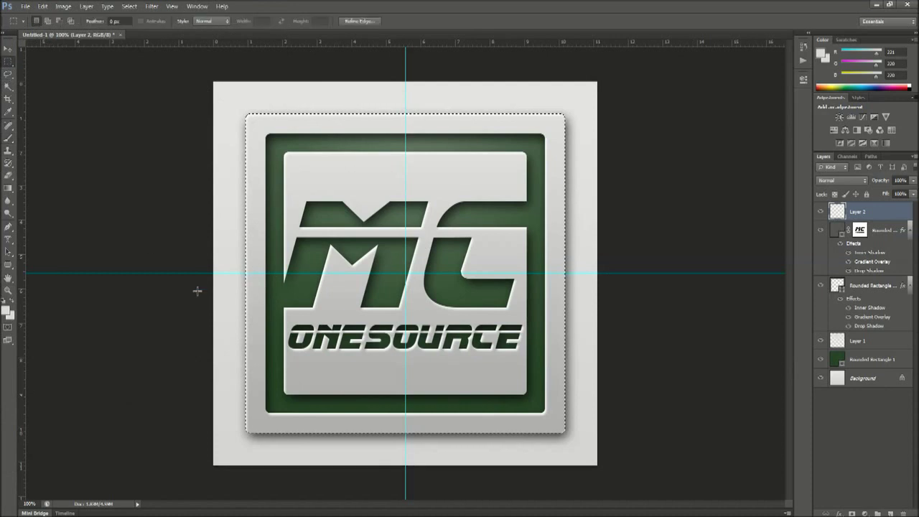
pyautogui.moveTo(217, 460); pyautogui.dragTo(590, 272)
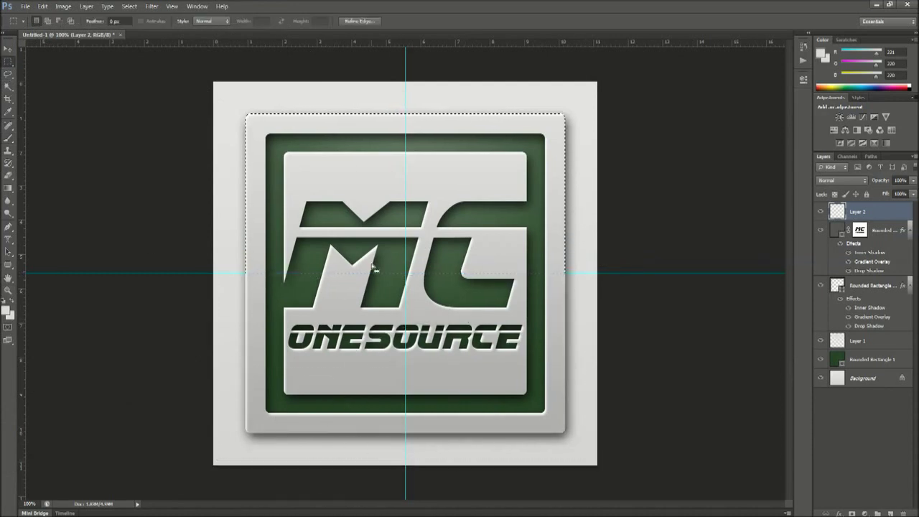
pyautogui.hotkey('alt', 'BackSpace')
# Blend the upper-half gloss layer with Screen mode at 2% opacity.
pyautogui.click(866, 181)
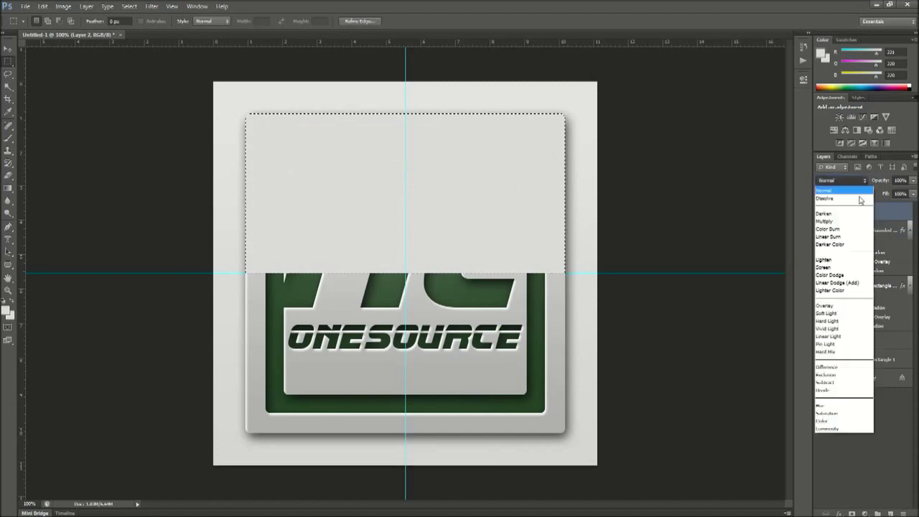
pyautogui.click(839, 264)
pyautogui.click(914, 181)
pyautogui.moveTo(912, 195); pyautogui.dragTo(867, 194)
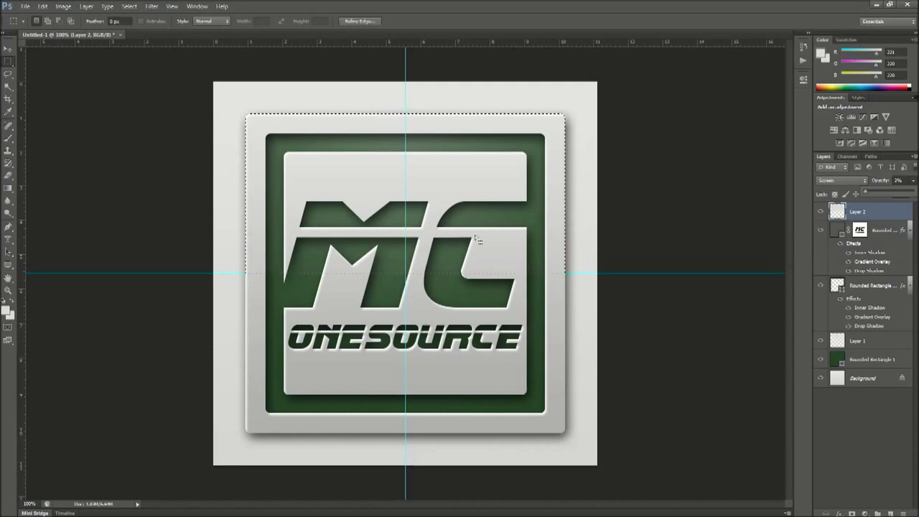
# Select the green base rectangle's layer and bring up the file commands.
pyautogui.click(859, 360)
pyautogui.click(25, 6)
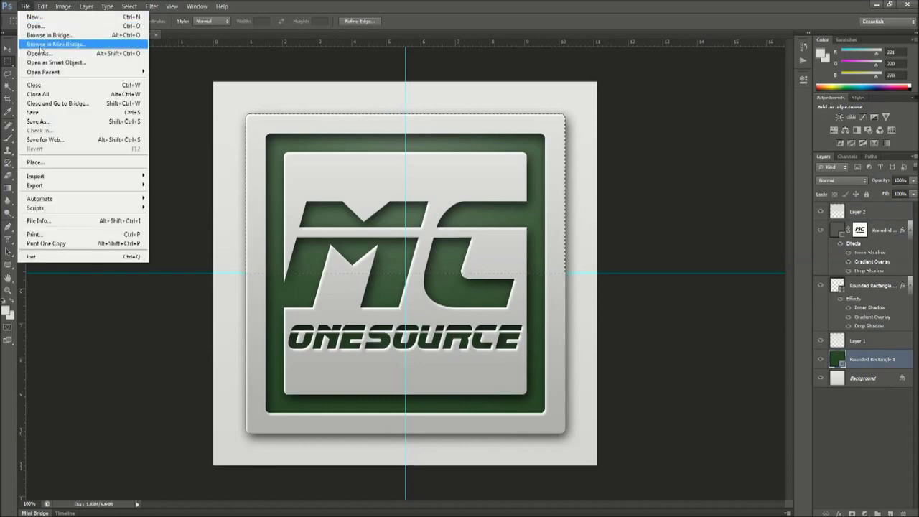